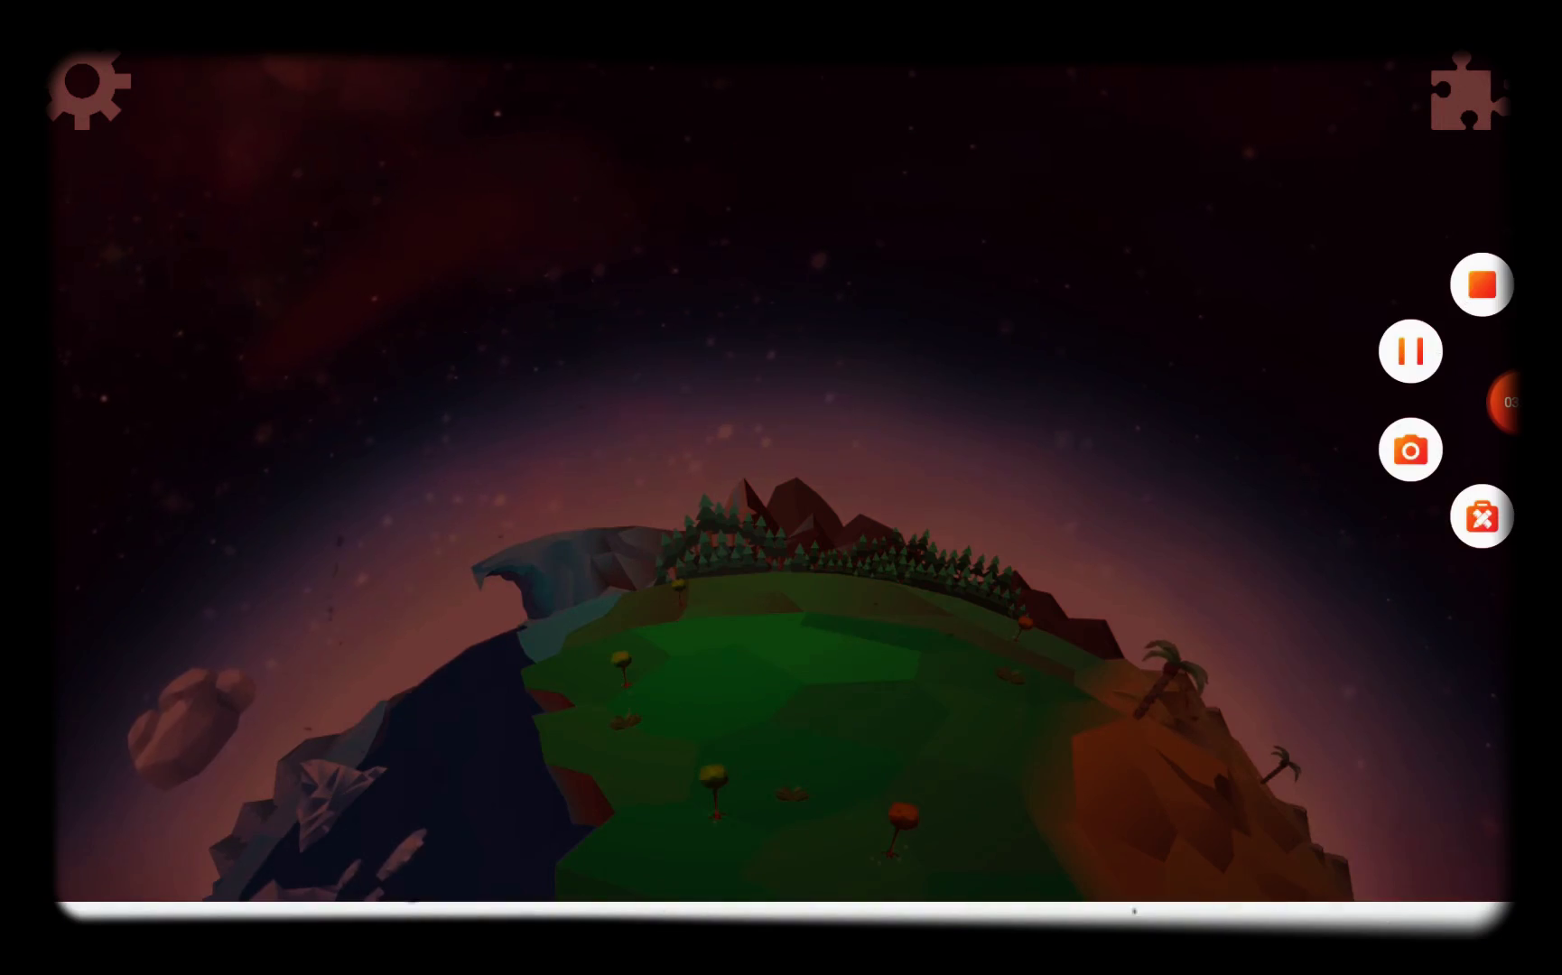
Grow several trees from the grassland orbs, then tap another orb to bring desert cacti and rocks
drag(677, 610, 711, 815)
click(1013, 637)
click(885, 850)
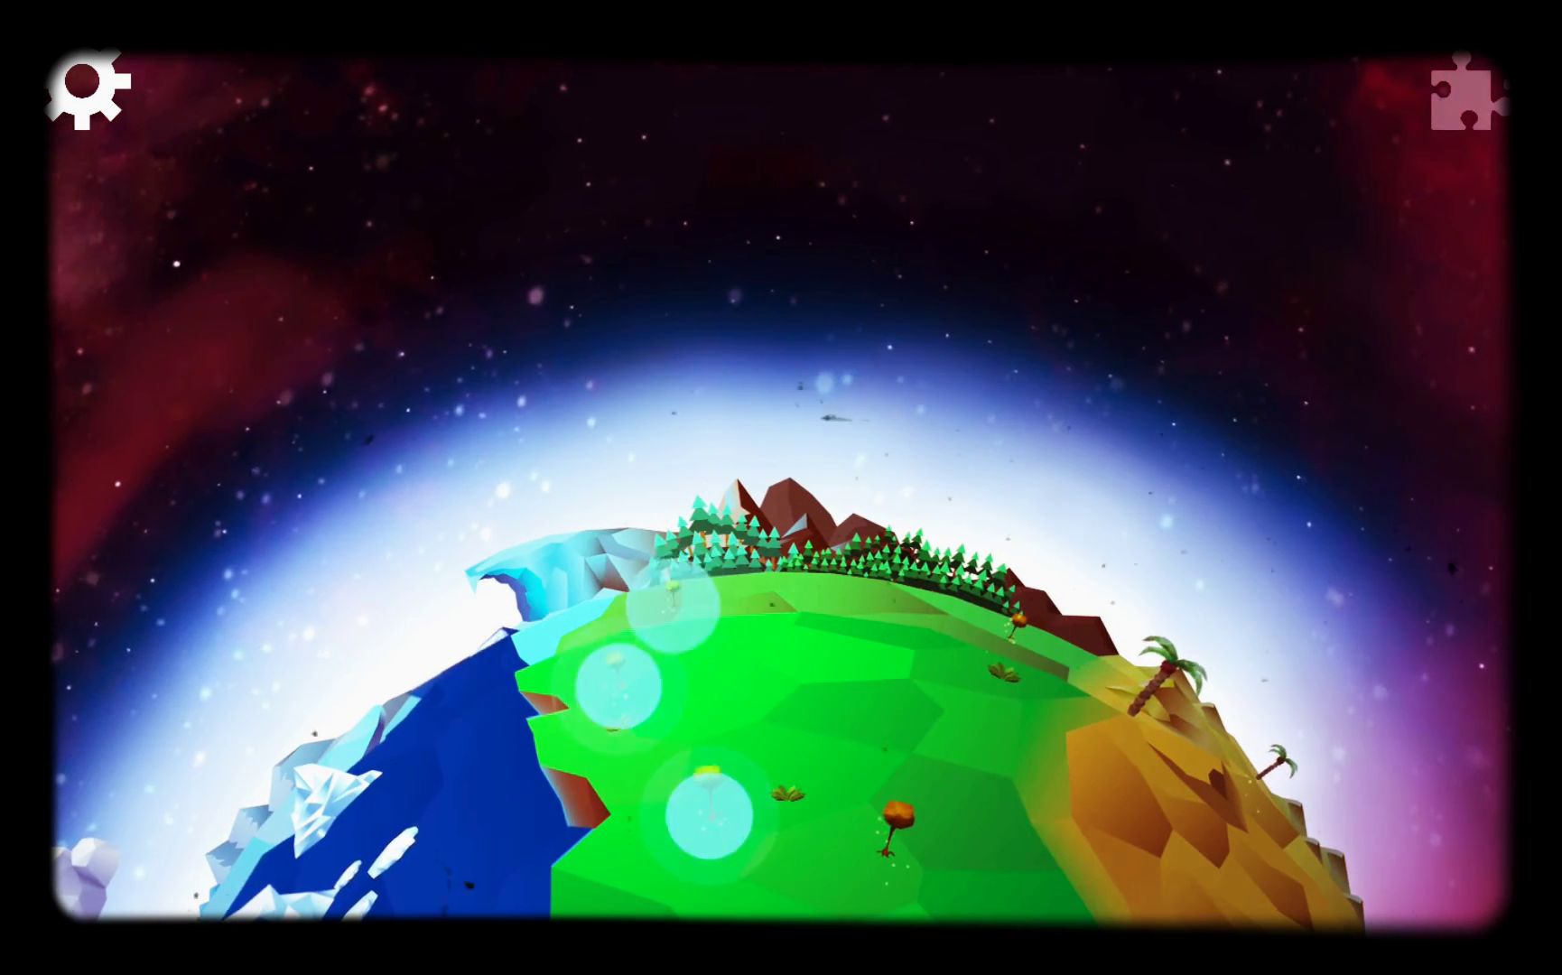
click(1031, 646)
click(899, 854)
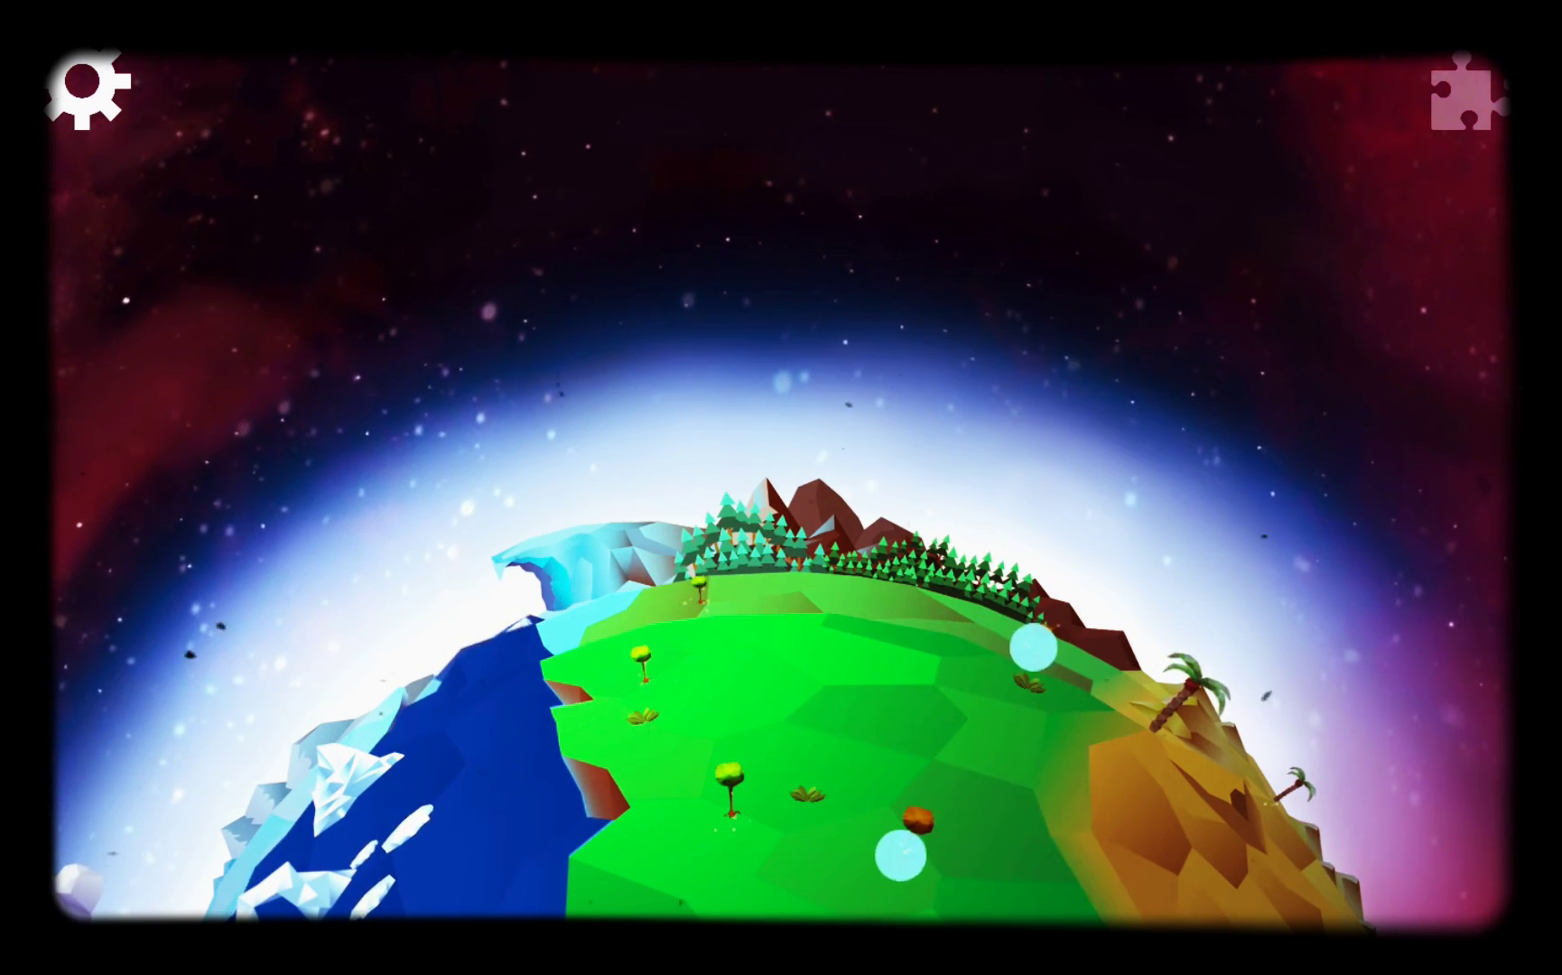
click(1510, 403)
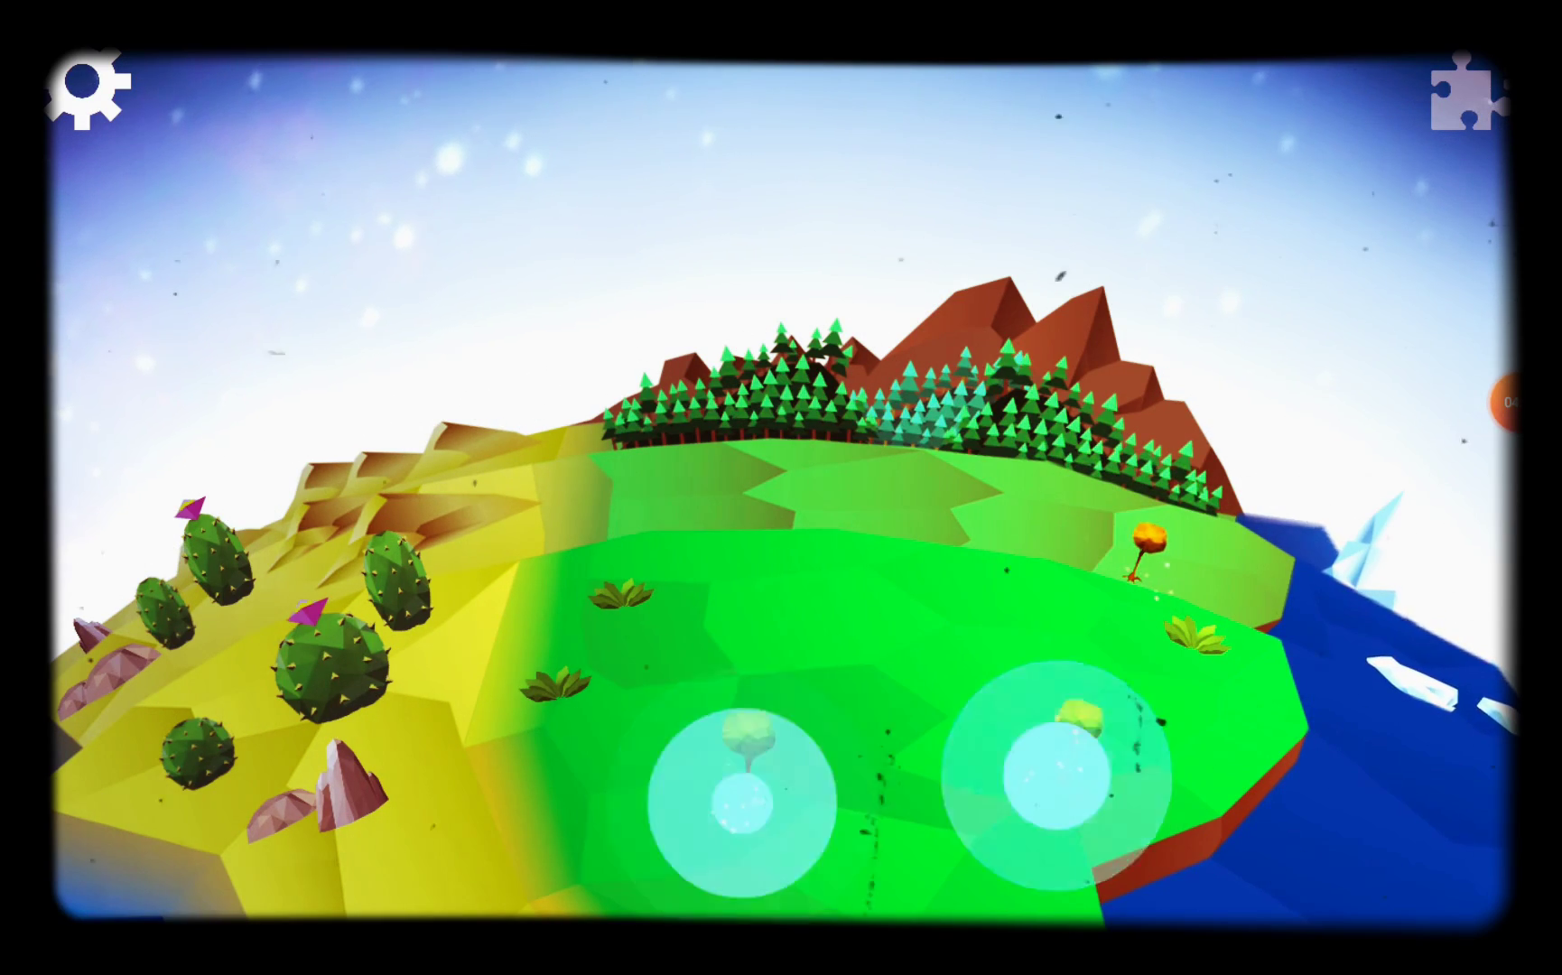
Tap the grassland orbs beside the pine forest and icy ocean to sprout fresh saplings
click(1129, 573)
click(756, 802)
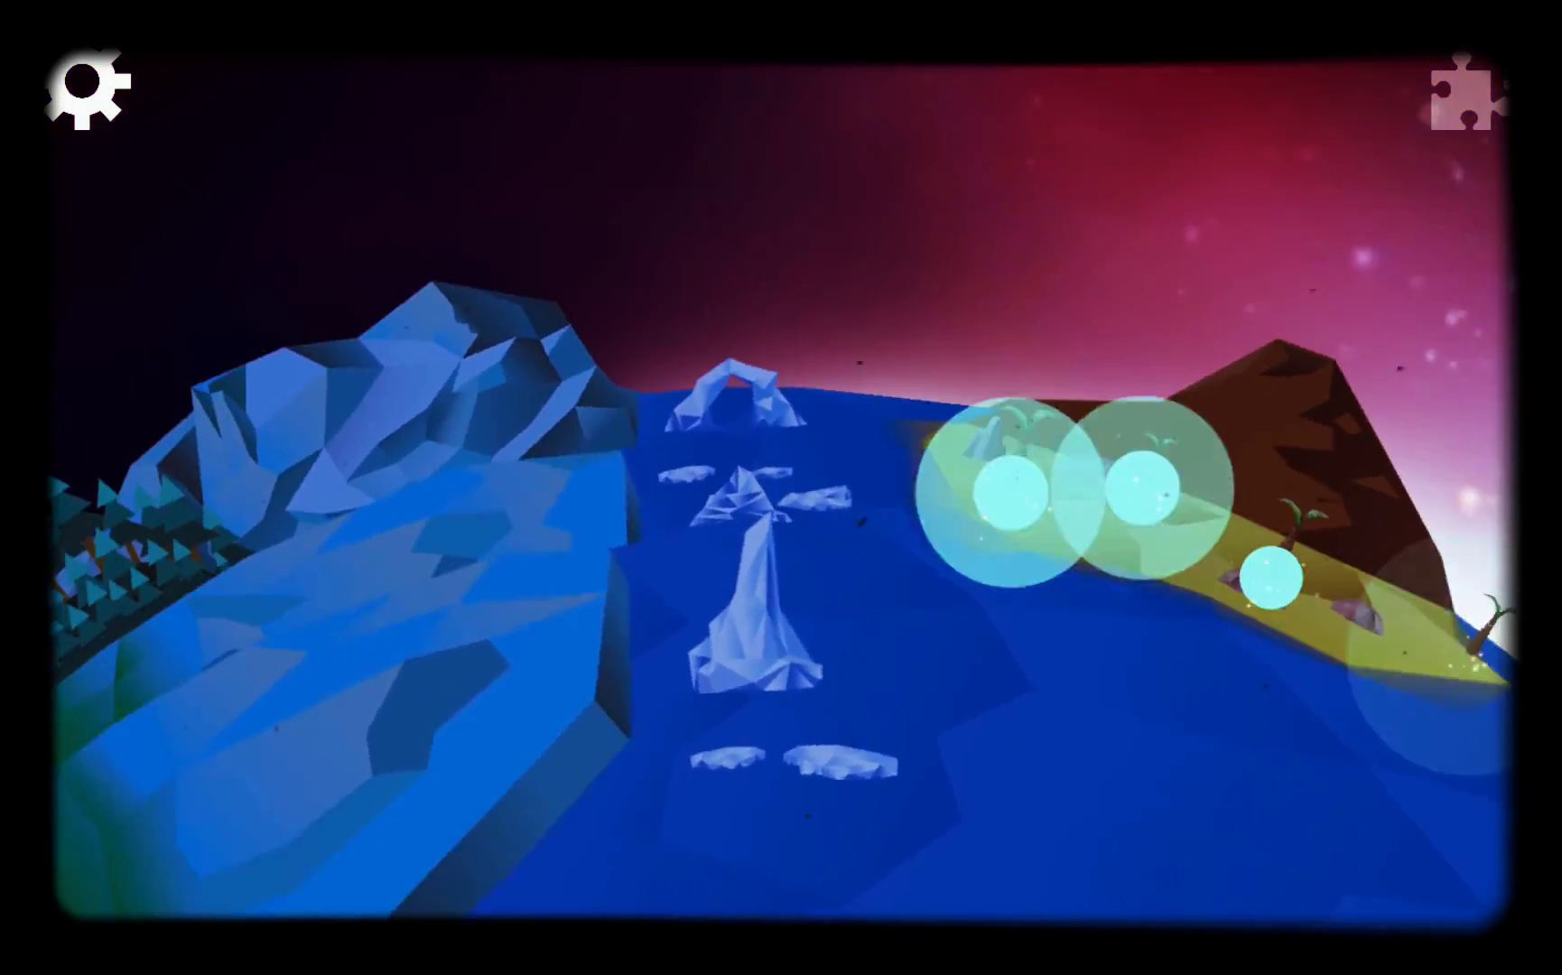
click(208, 627)
click(177, 909)
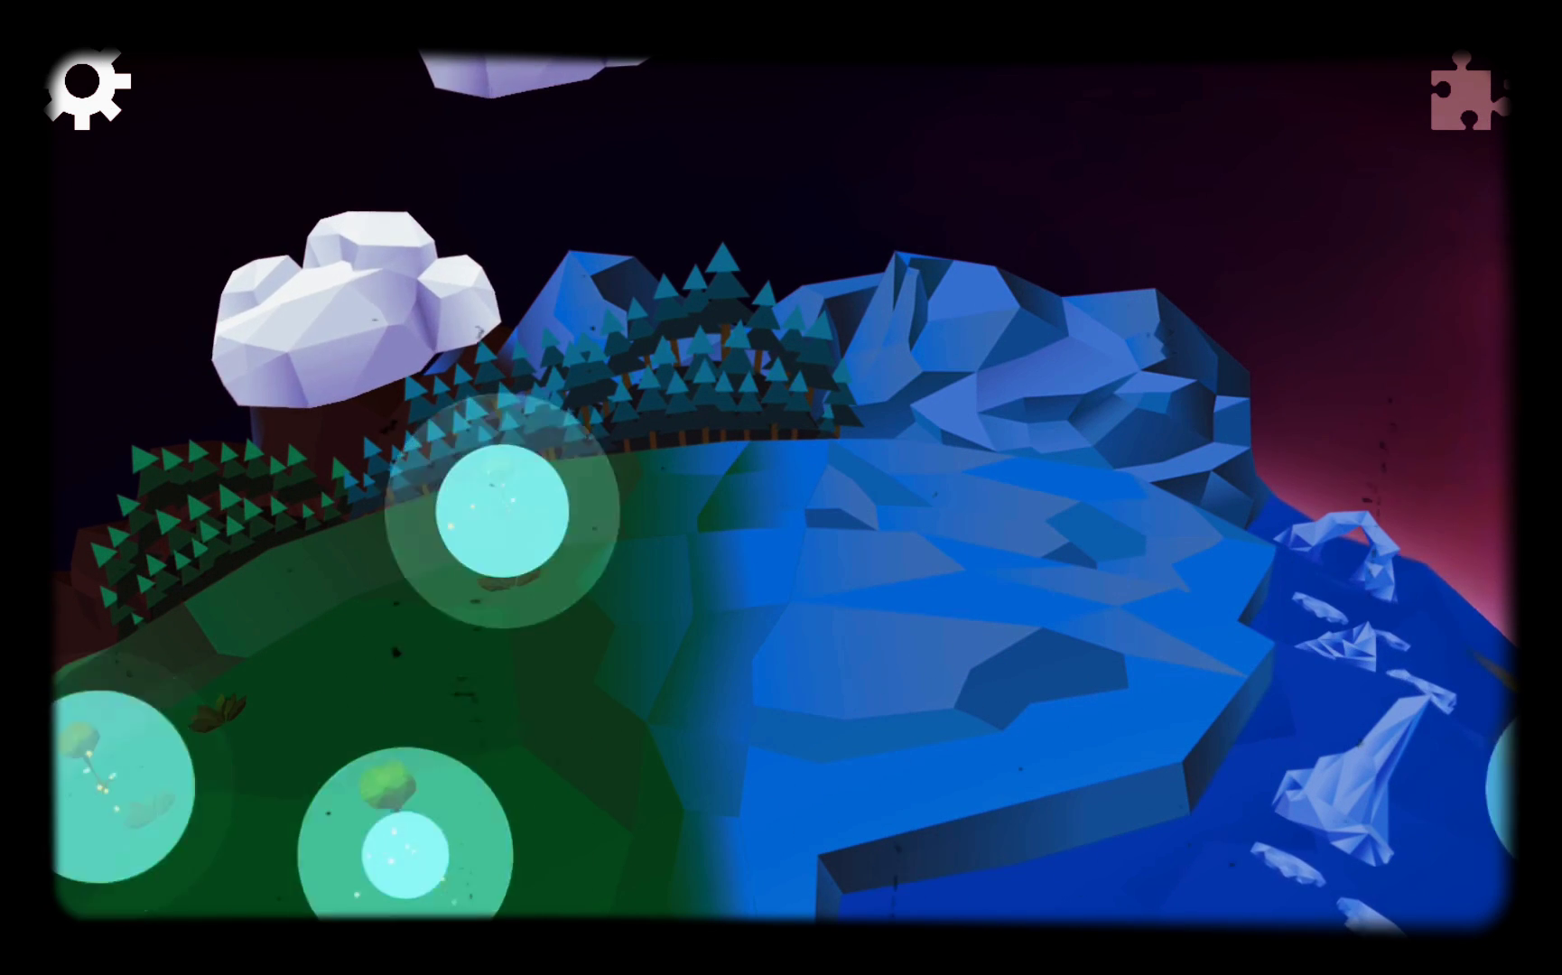
click(1503, 403)
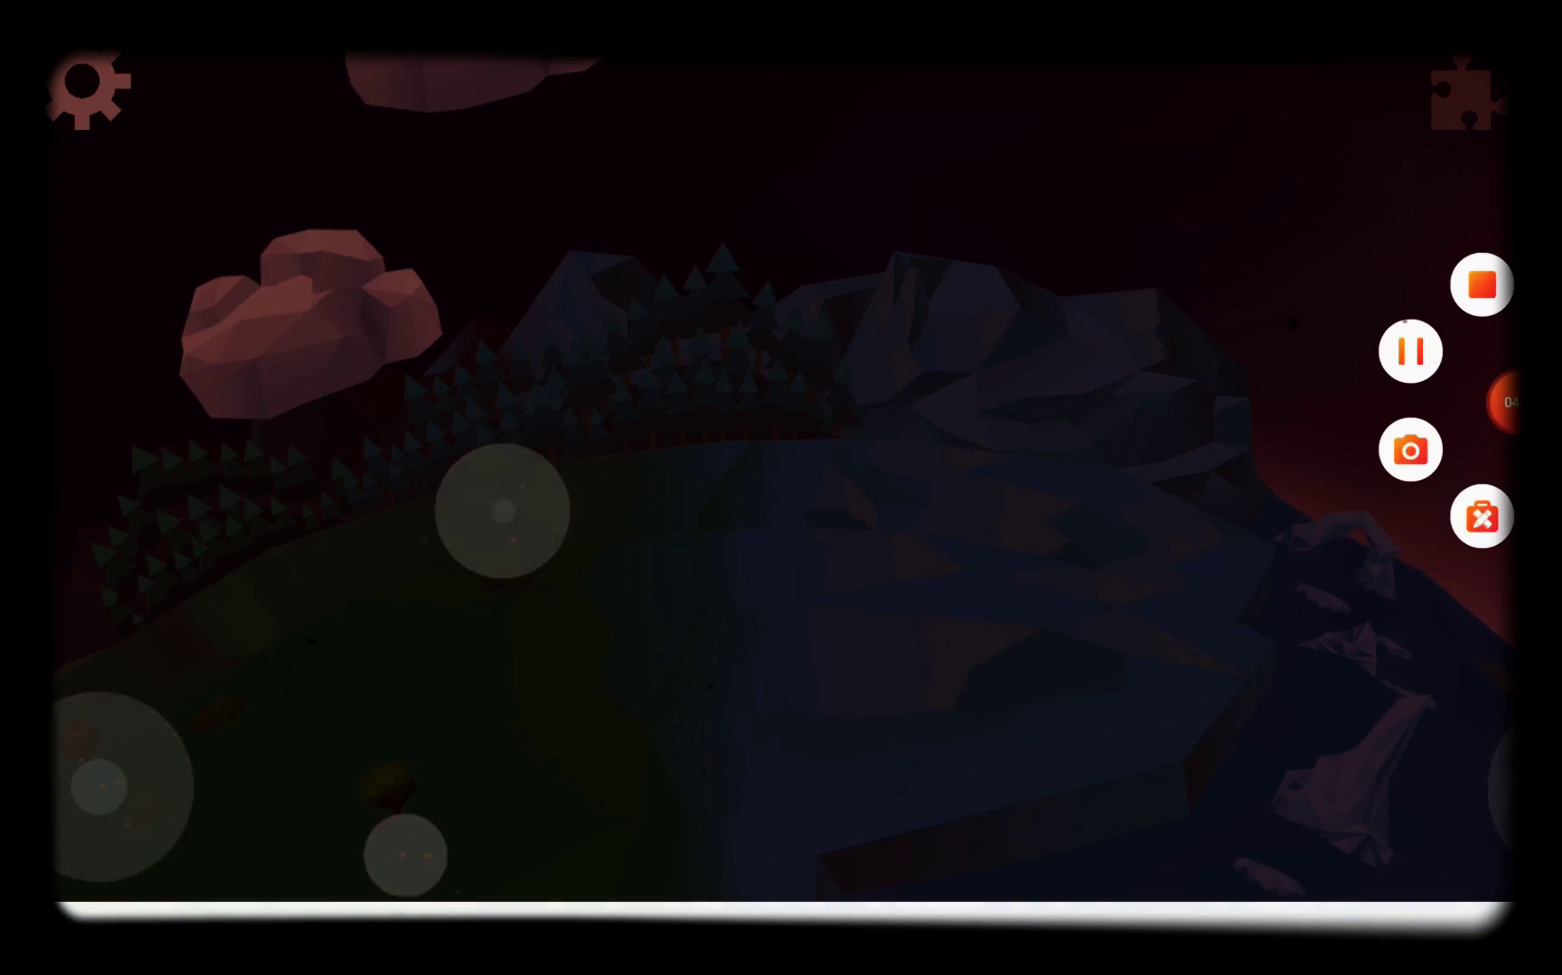